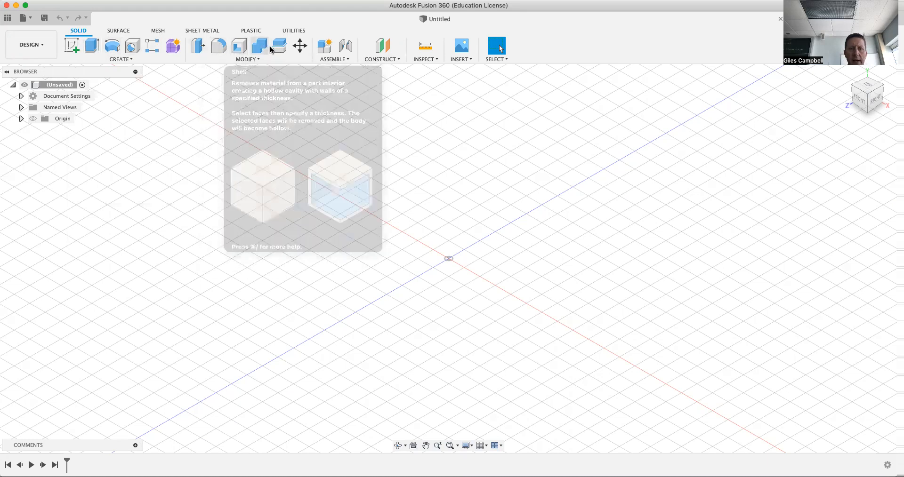
mouse_move(262, 50)
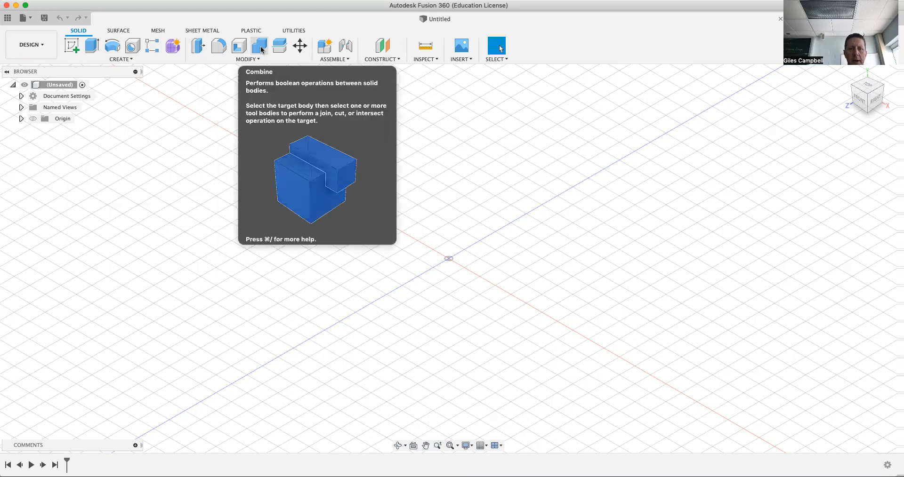
click(133, 60)
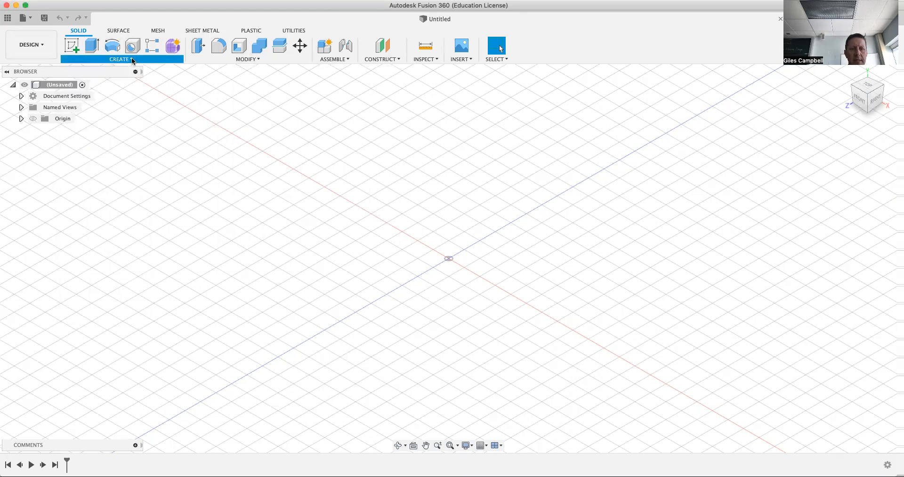
click(258, 58)
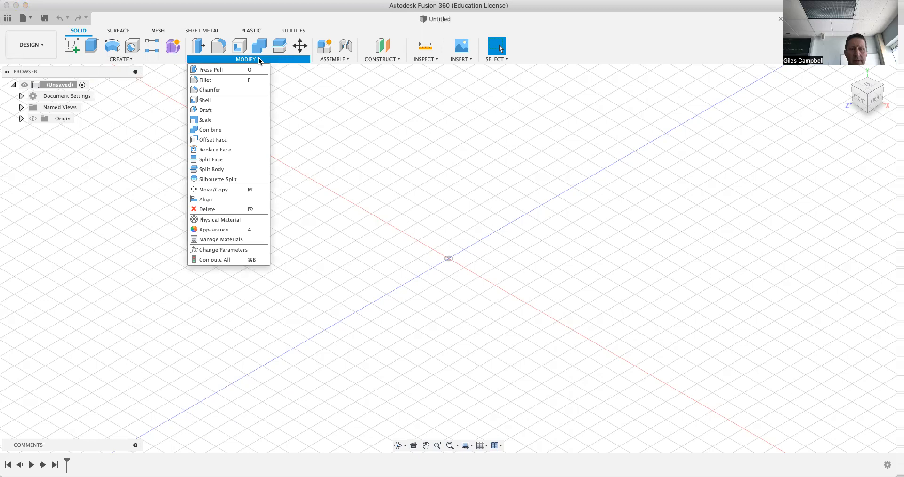
click(151, 60)
click(246, 202)
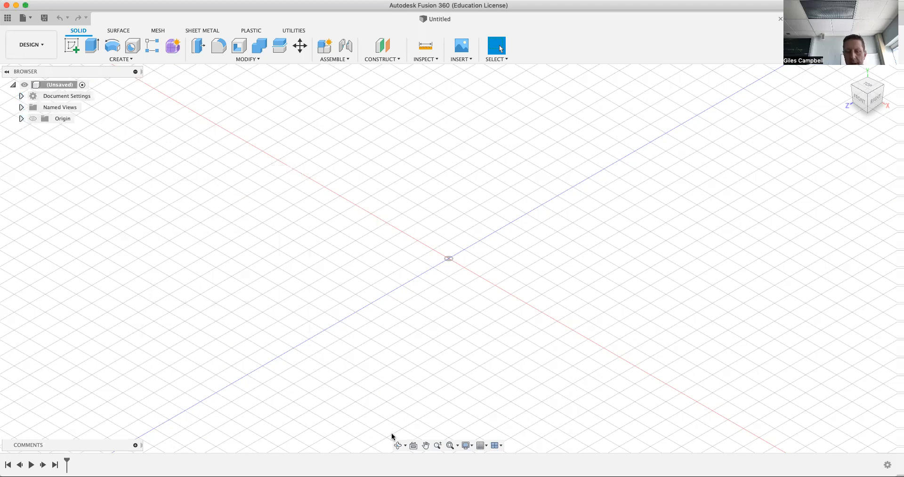
Set the layout grid to fixed, with 10 mm major grid spacing and 1 minor subdivision.
click(482, 448)
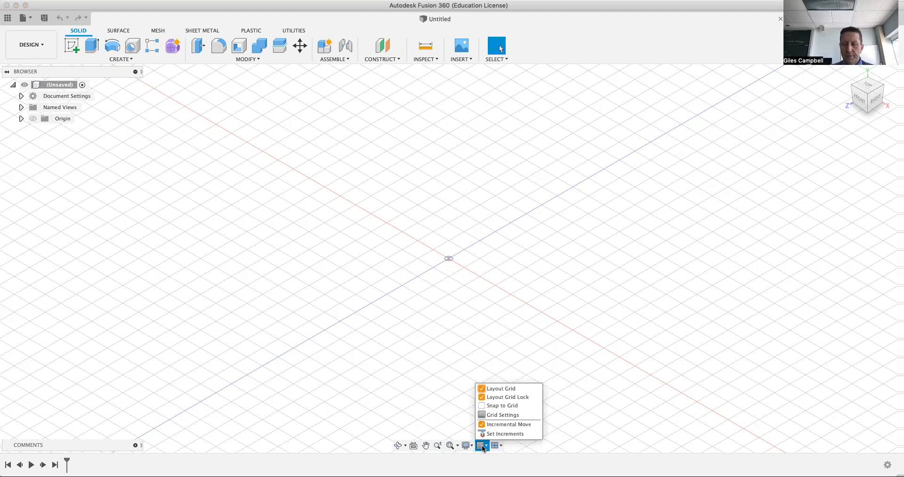
click(481, 415)
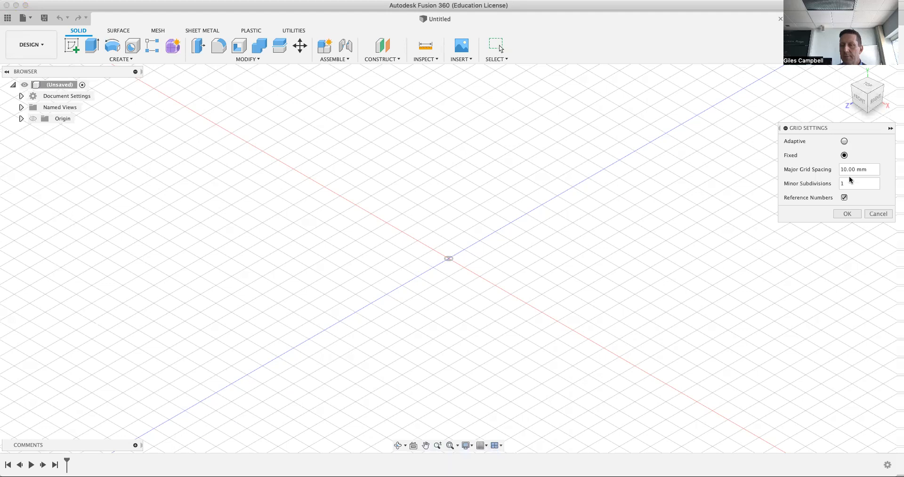
click(850, 214)
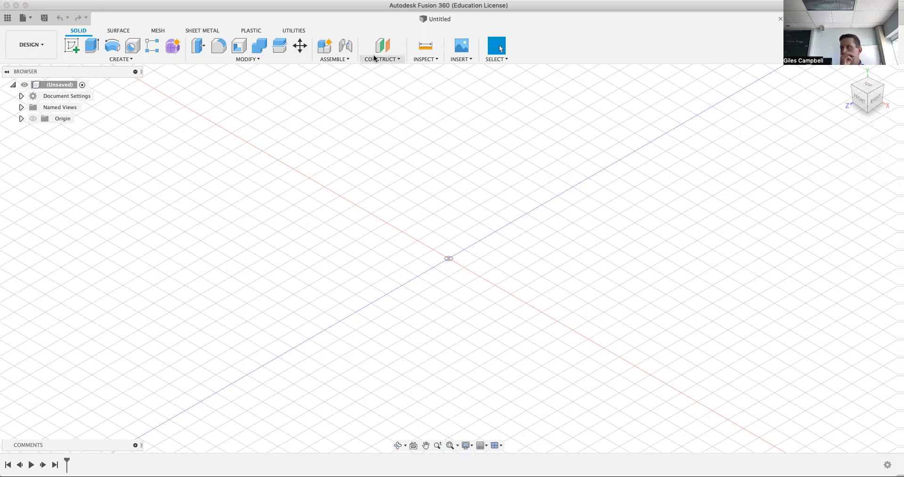
Create an internal standard component named Cell Phone under the top-level assembly.
click(349, 59)
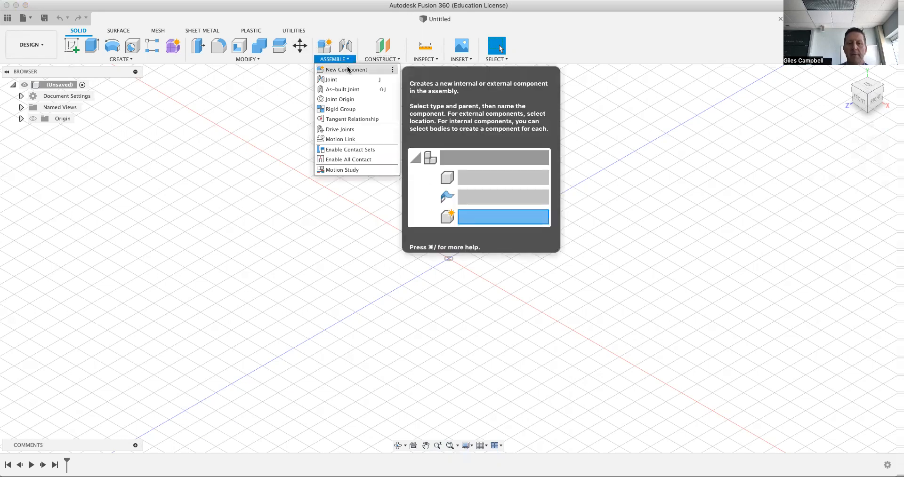
click(347, 70)
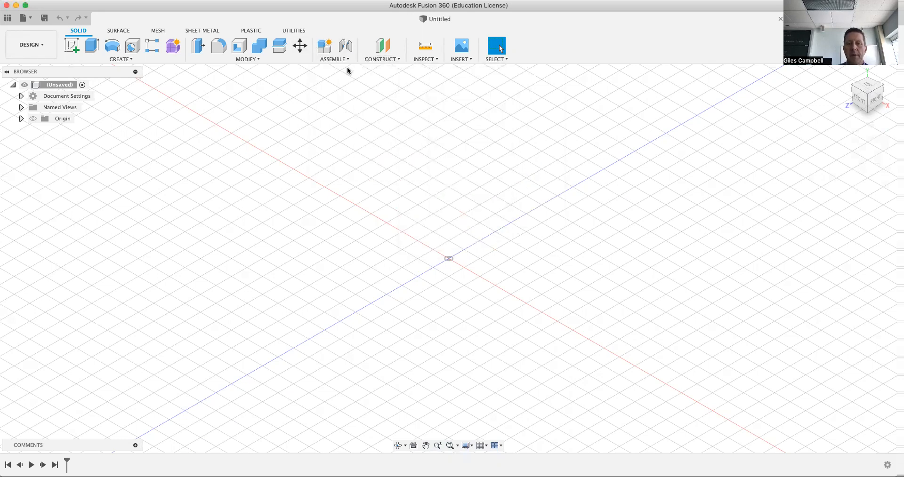
double_click(808, 186)
text(C)
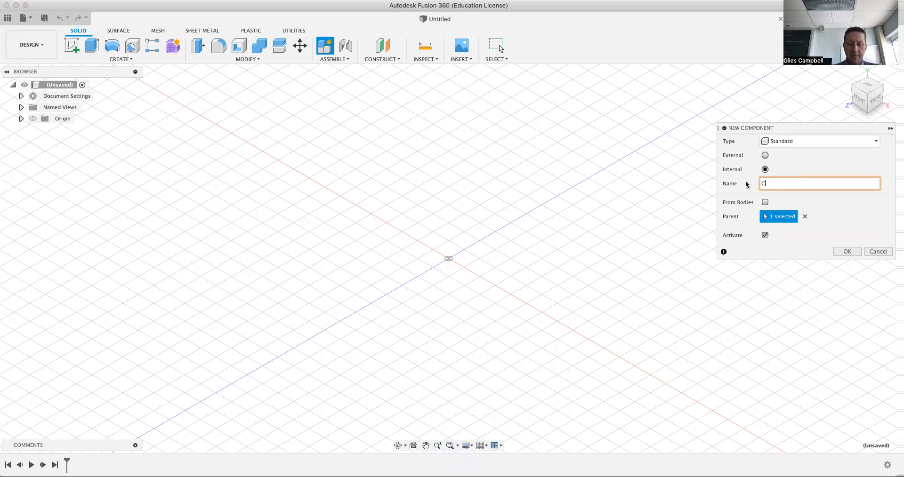
text(ell Phone)
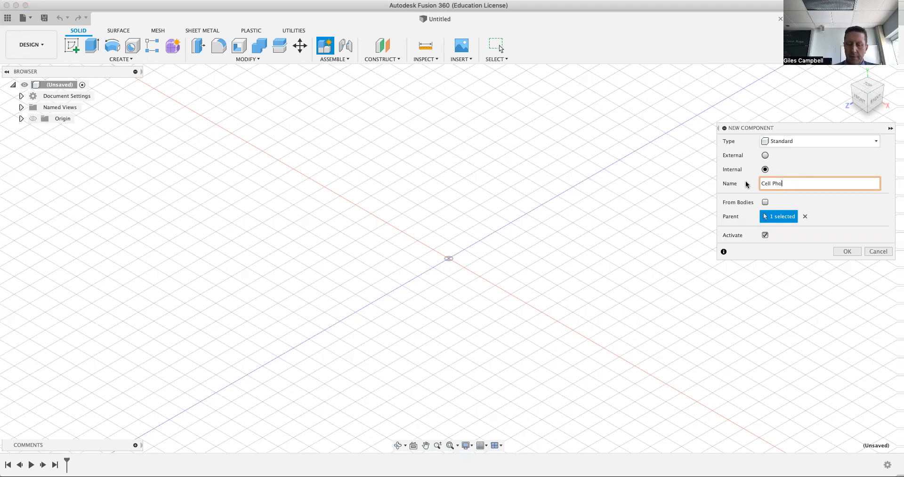
click(848, 252)
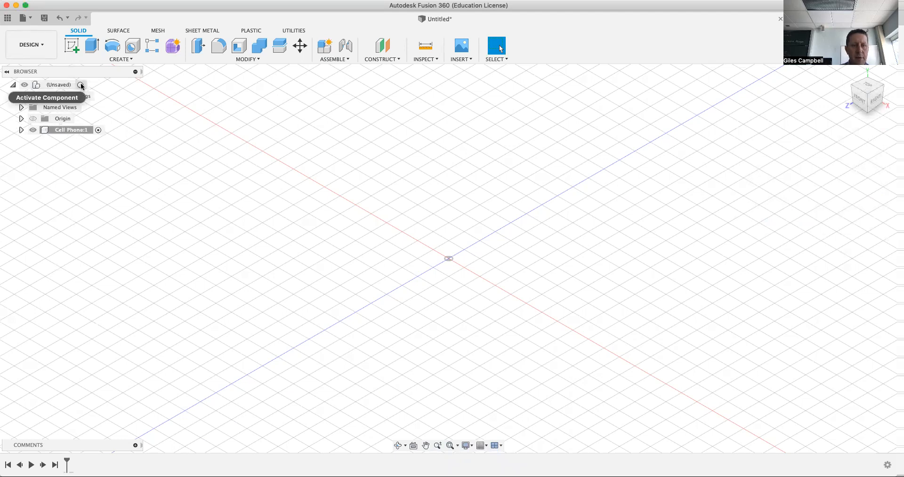
Reactivate the top-level assembly and create a second internal component in it named Passive Speaker.
click(81, 85)
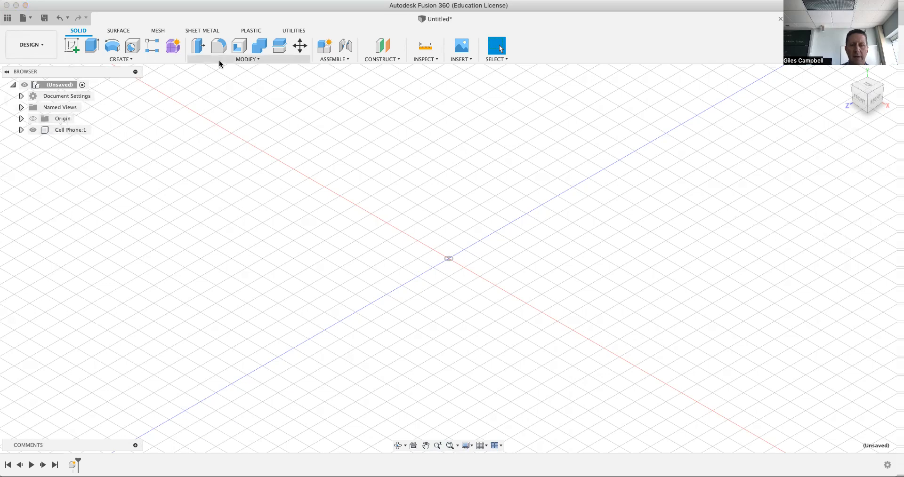
click(348, 60)
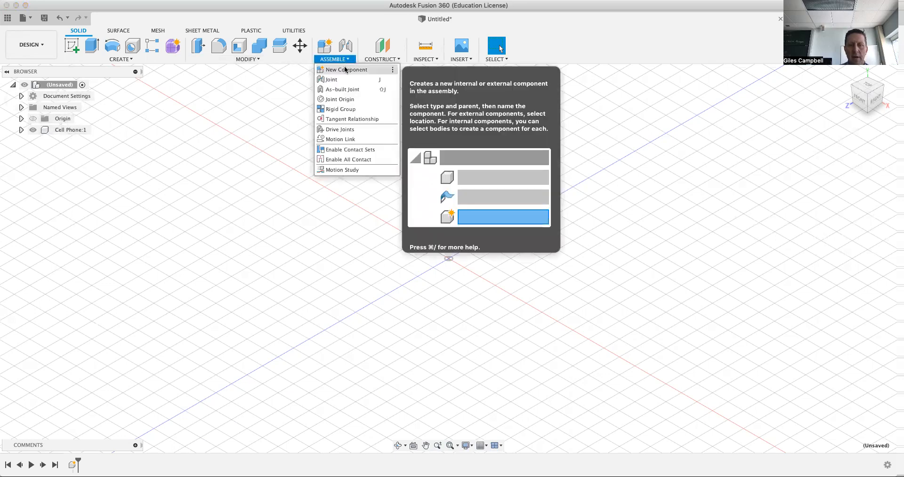
click(345, 70)
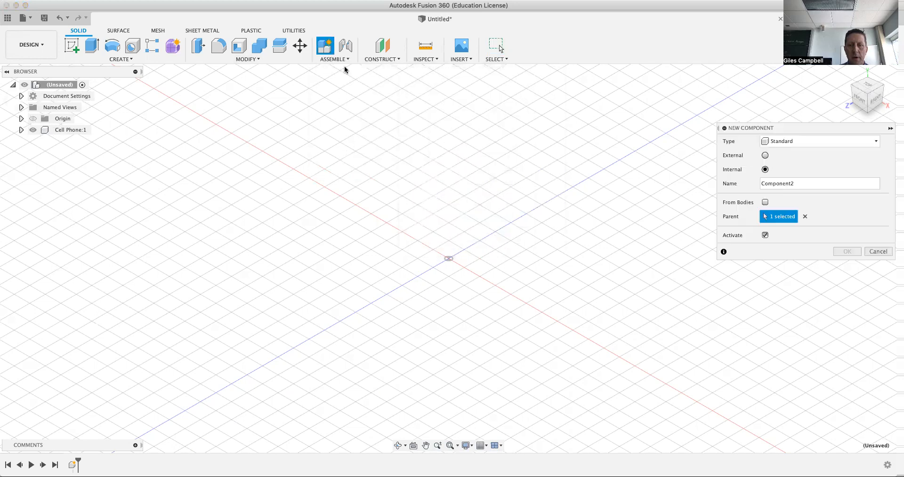
double_click(809, 185)
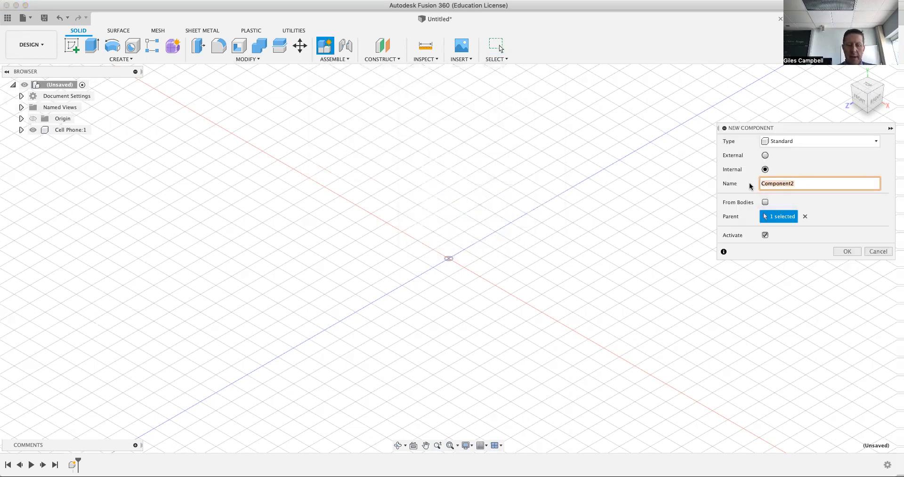
text(Passiv)
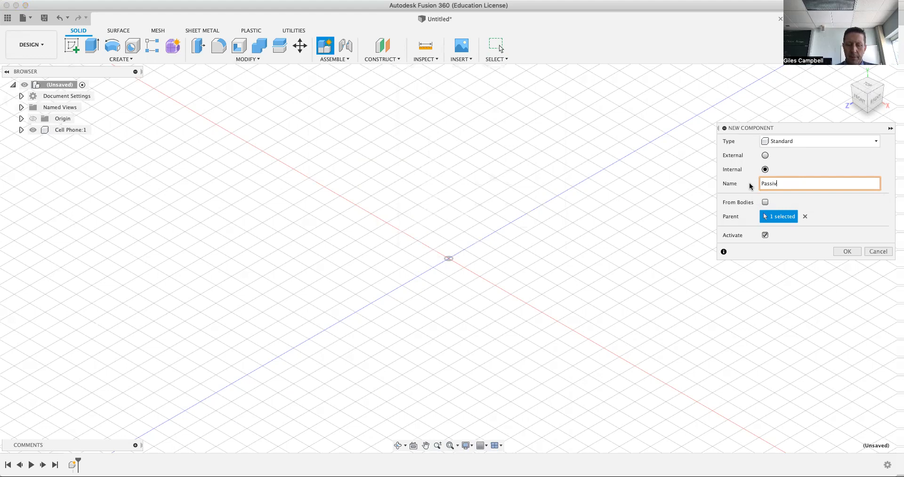
text(e Speaker)
click(850, 253)
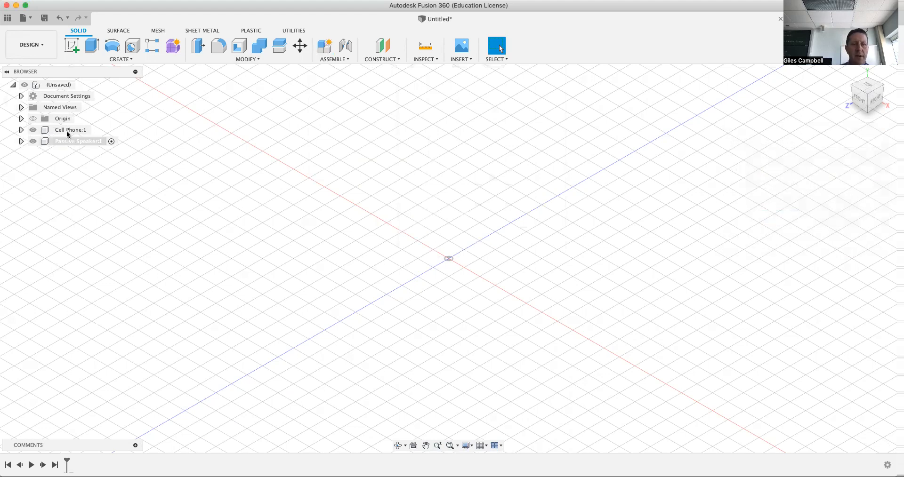
Activate the Cell Phone component and expand both components to show their contents.
click(111, 142)
click(97, 130)
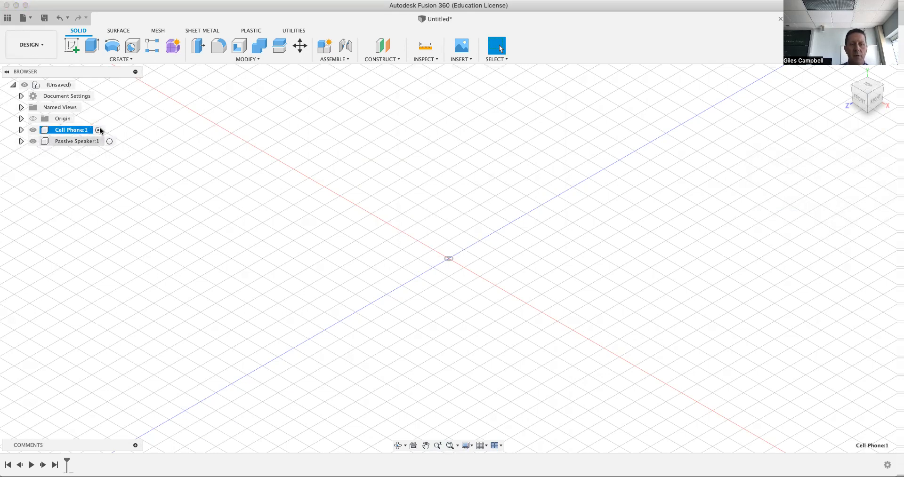
click(22, 130)
click(21, 152)
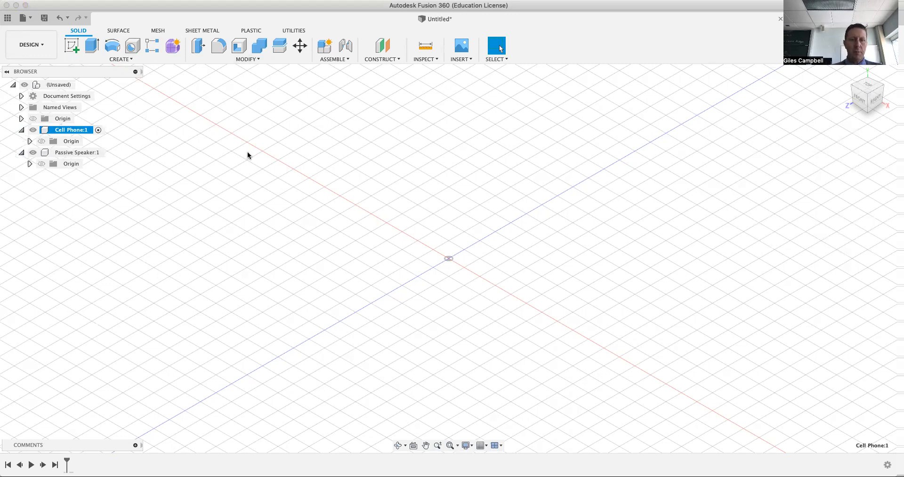
Sketch a rectangle on the horizontal origin plane, cornered at the origin, 85 mm along X and 12 mm deep, and finish the sketch.
key(r)
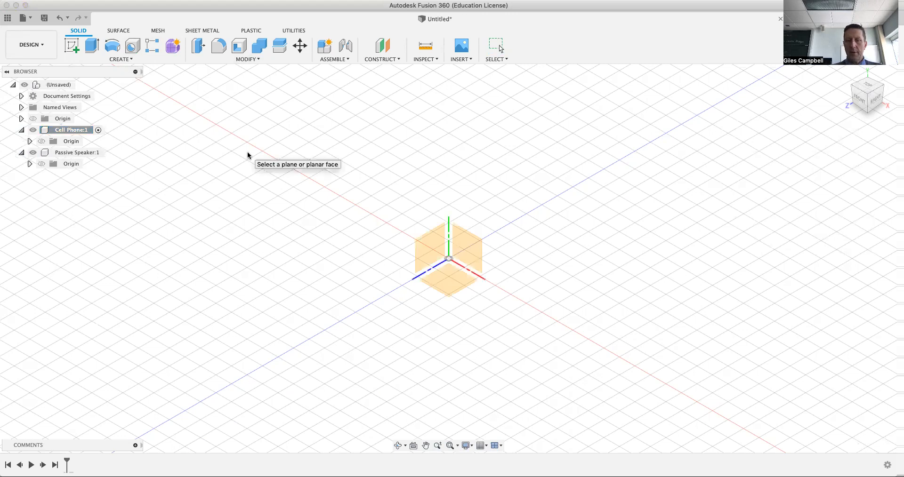
click(426, 248)
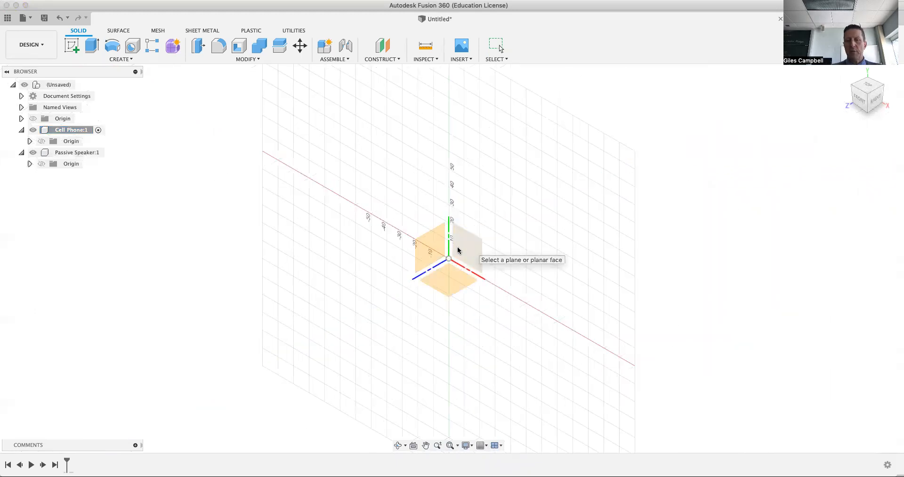
click(444, 278)
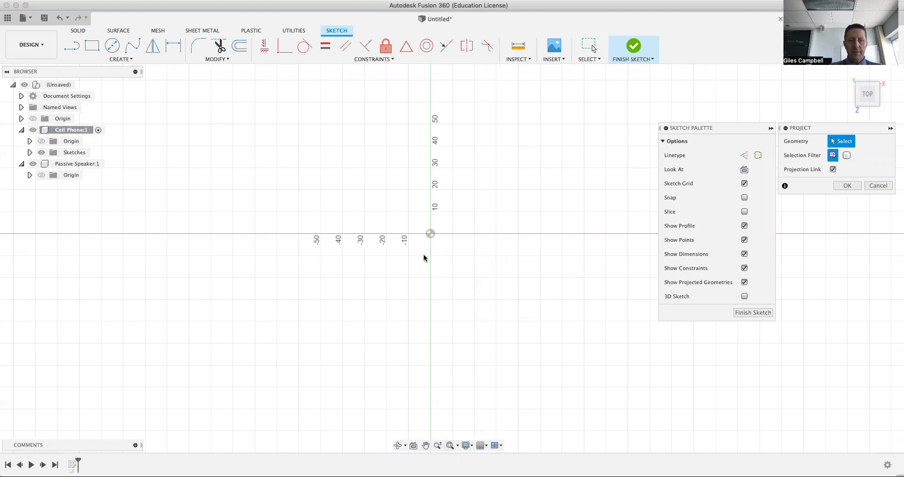
click(91, 47)
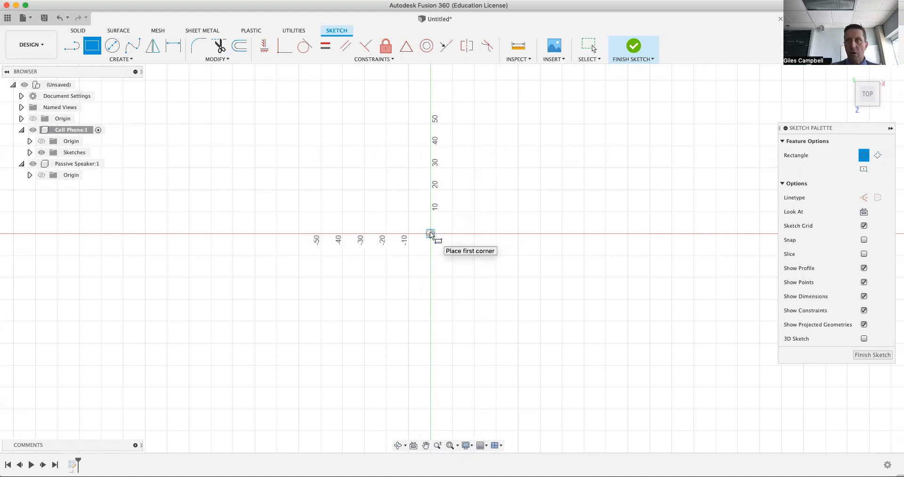
click(430, 234)
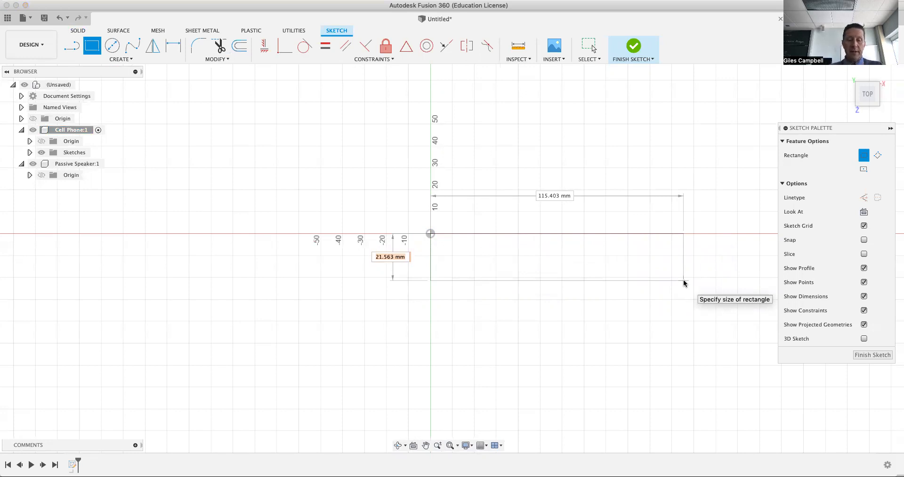
text(12)
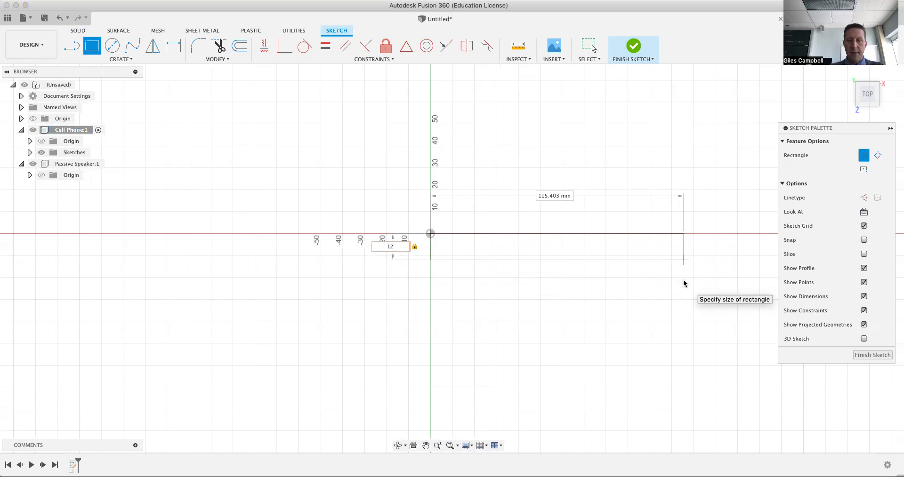
key(Tab)
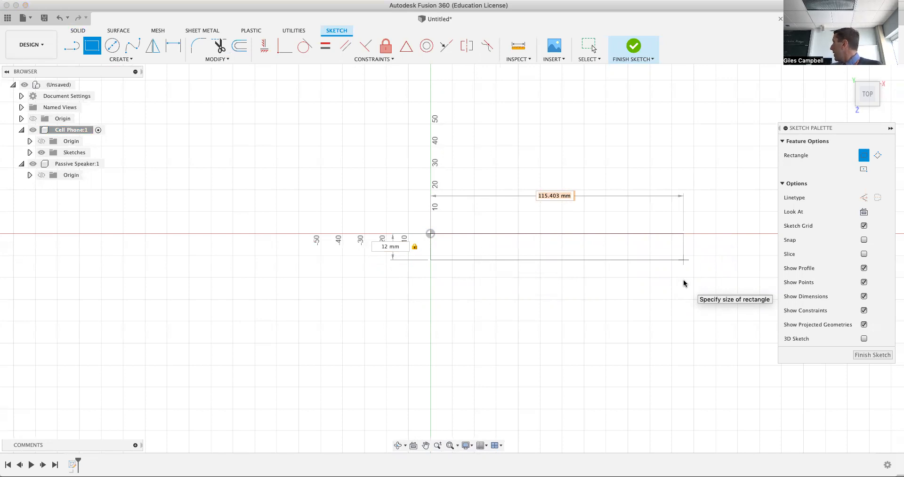
text(85)
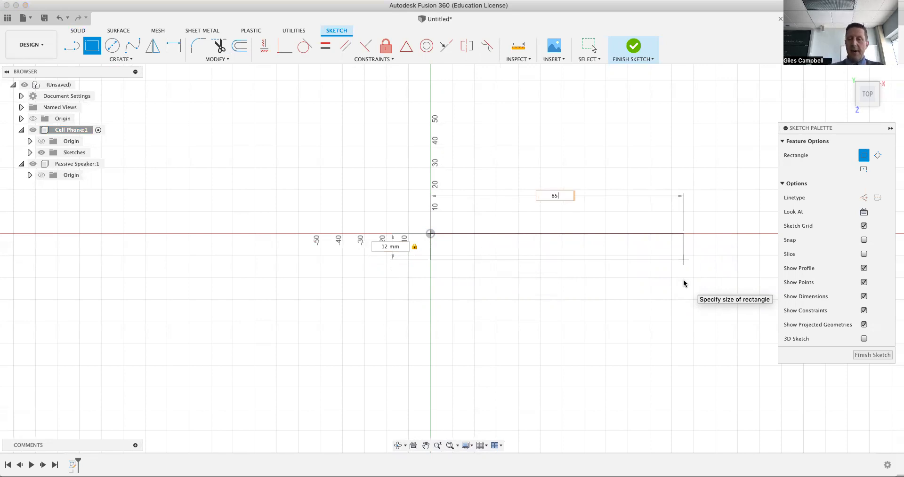
key(Tab)
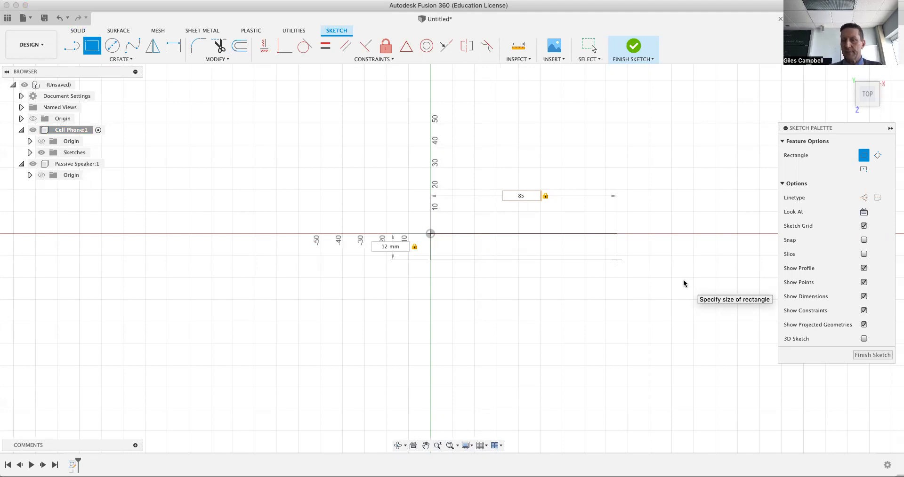
click(871, 356)
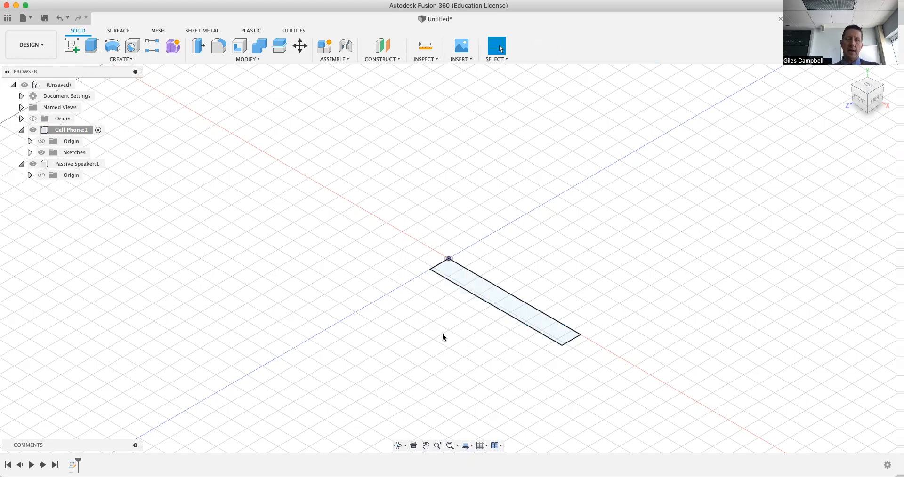
Extrude the rectangle upward 160 mm as a new body in the Cell Phone component.
click(91, 48)
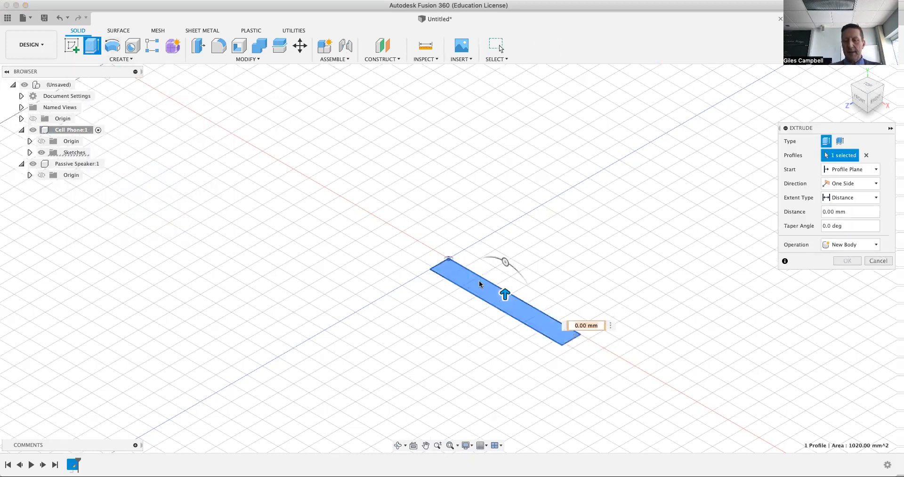
drag(507, 302, 505, 170)
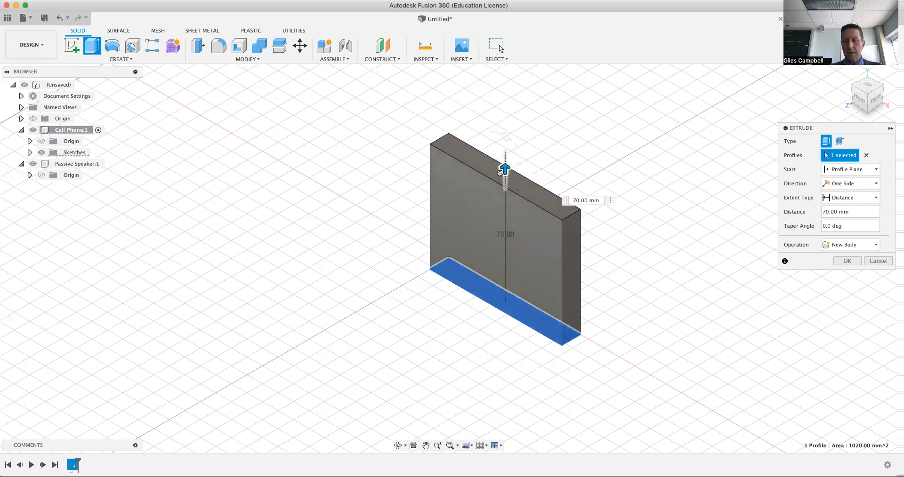
click(573, 198)
text(160)
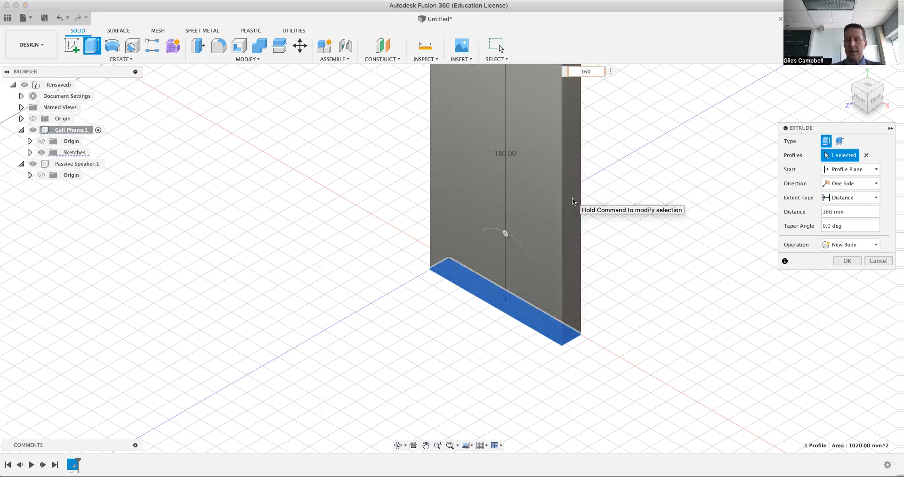
click(853, 264)
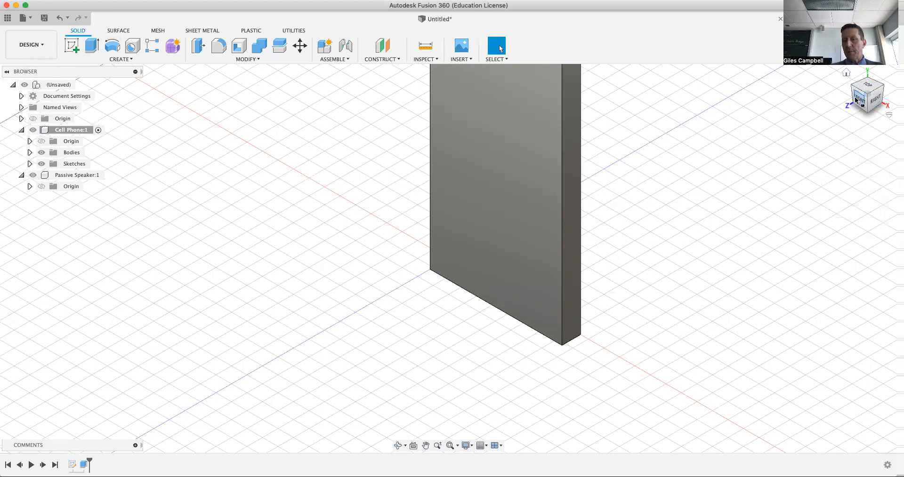
click(867, 86)
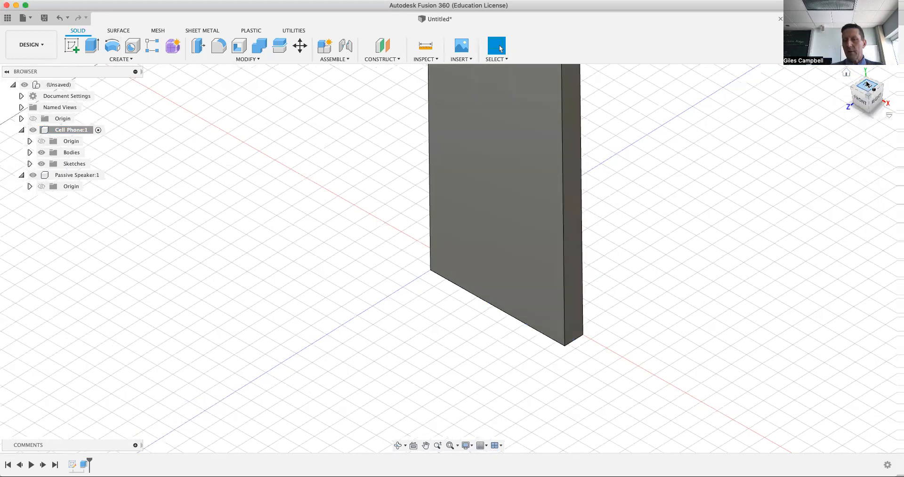
Select the phone block's four top edges, three nearest vertical edges and two bottom edges along the front and right faces.
click(868, 84)
click(851, 94)
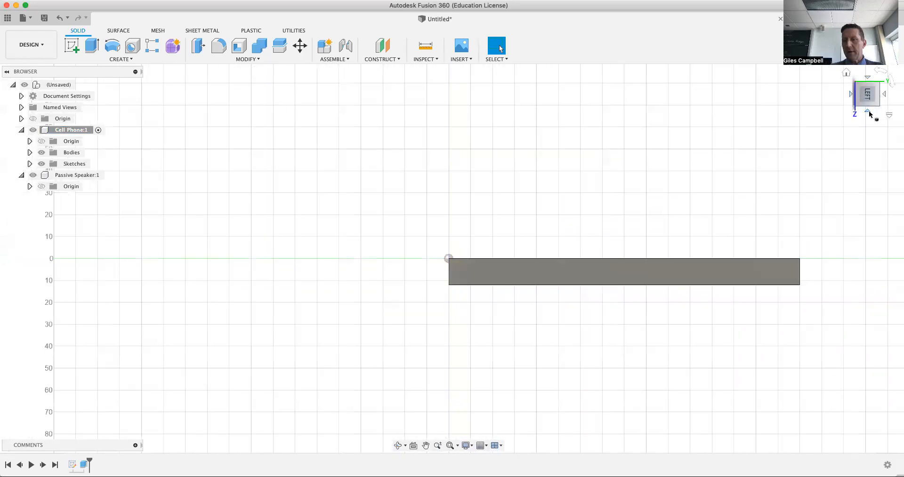
click(869, 113)
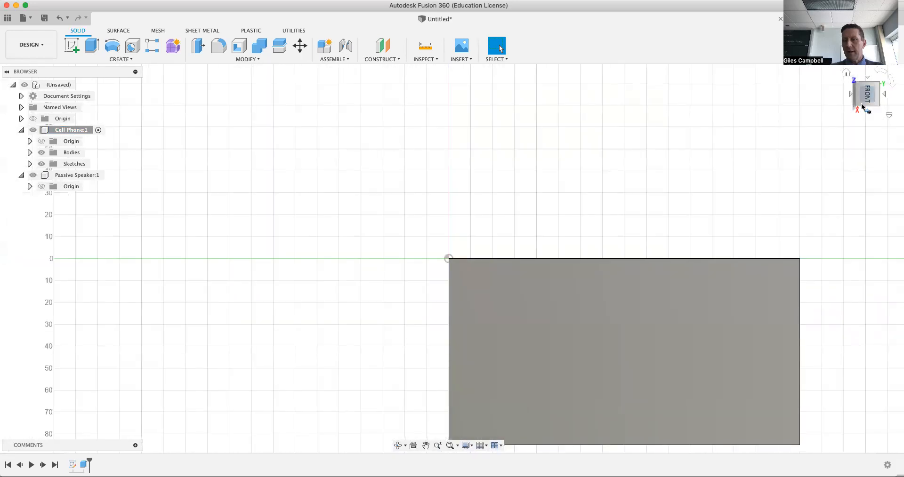
click(846, 73)
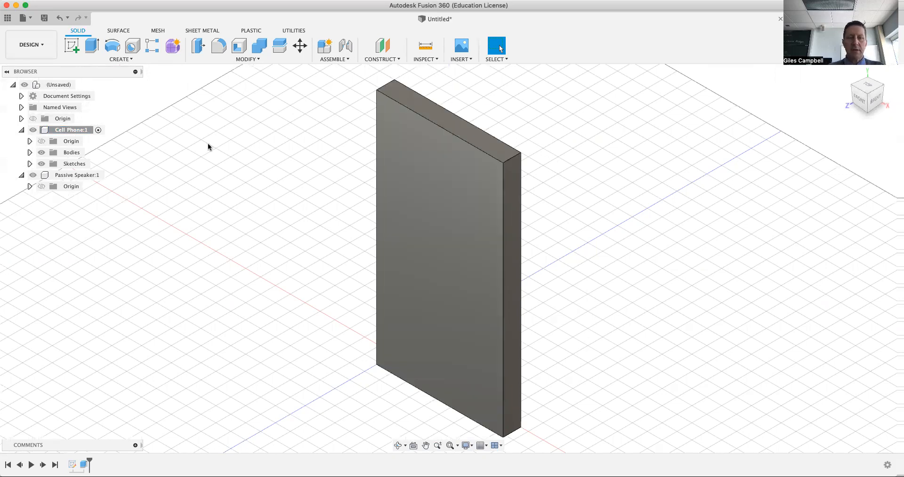
click(429, 122)
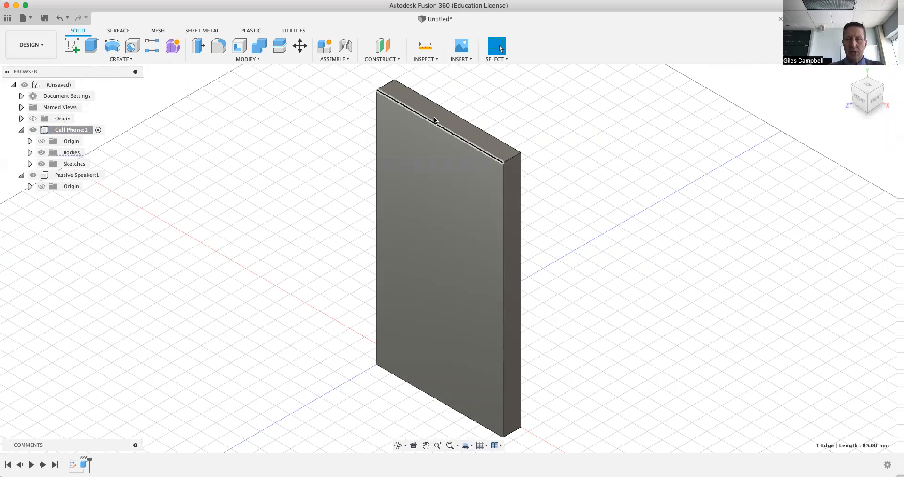
shift+click(417, 96)
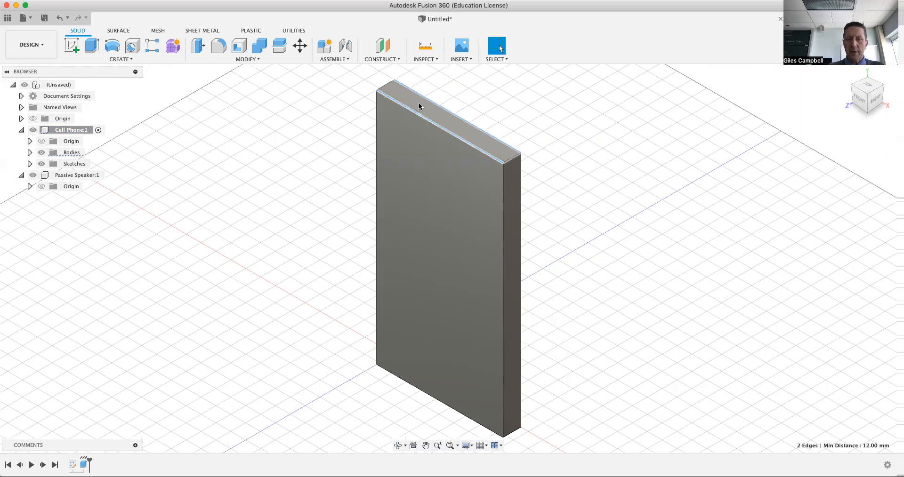
shift+click(388, 86)
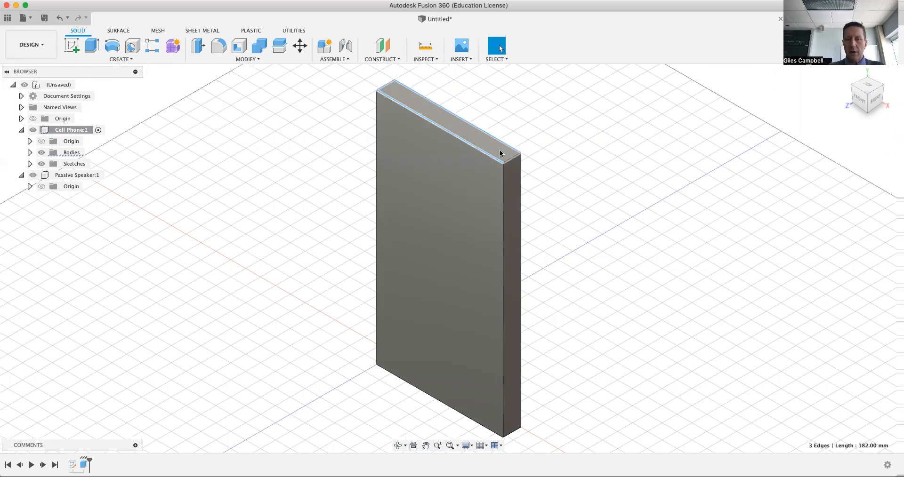
shift+click(514, 160)
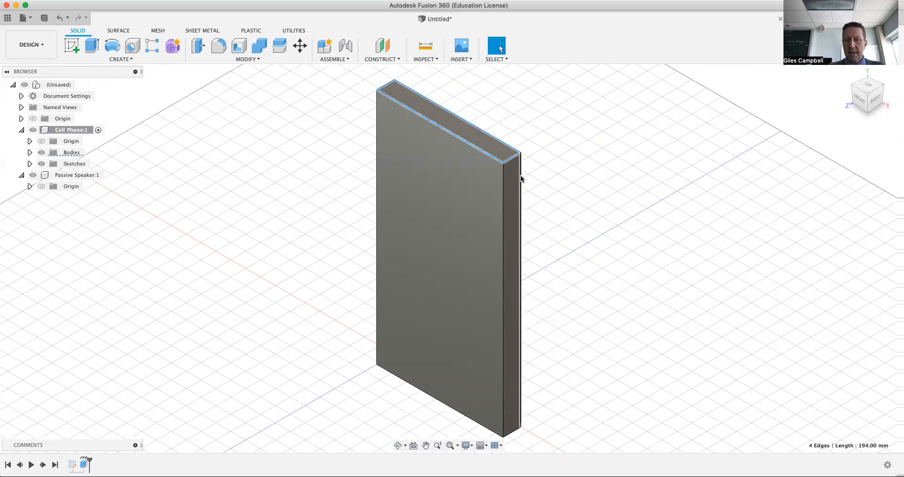
shift+click(521, 203)
shift+click(502, 208)
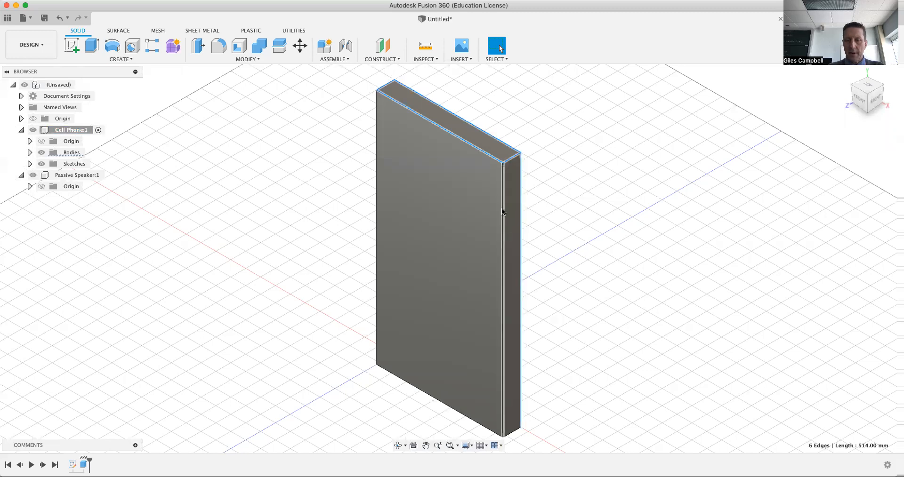
shift+click(375, 202)
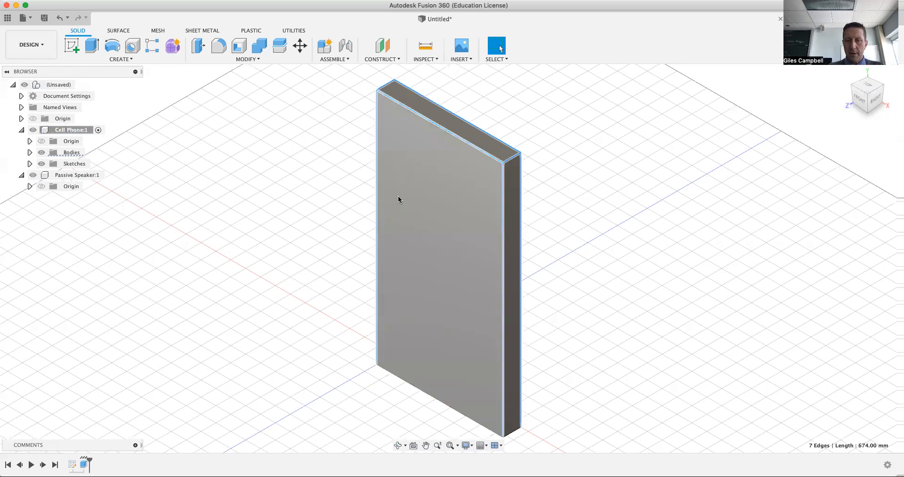
shift+click(408, 383)
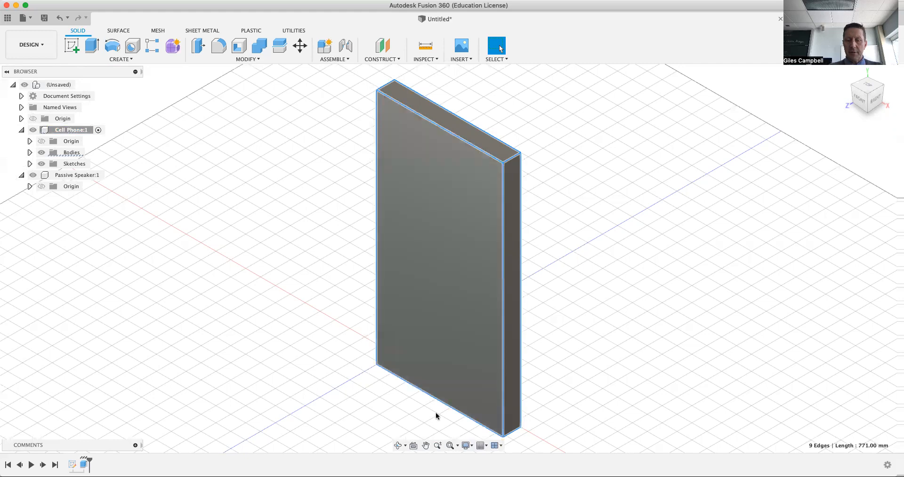
Add the remaining bottom and back vertical edges to the selection and fillet all twelve edges of the phone block with a 5 mm radius.
click(398, 446)
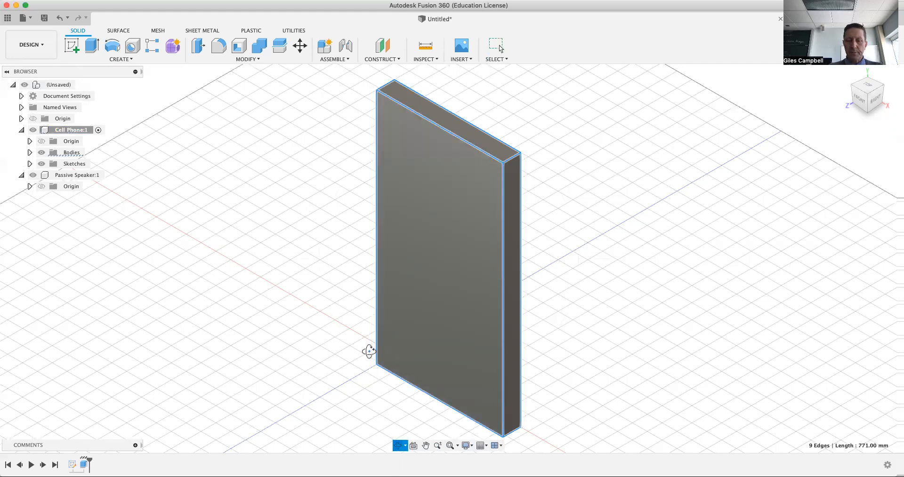
drag(348, 298, 367, 288)
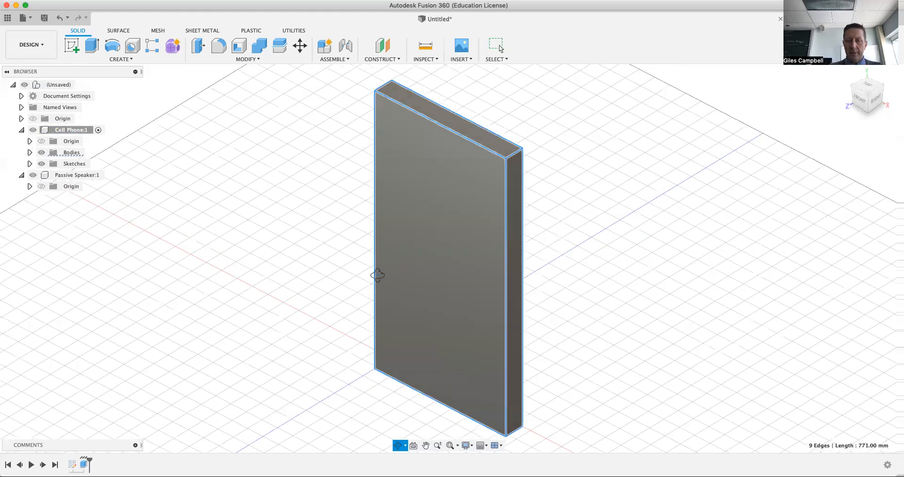
drag(383, 261, 381, 205)
drag(387, 168, 400, 174)
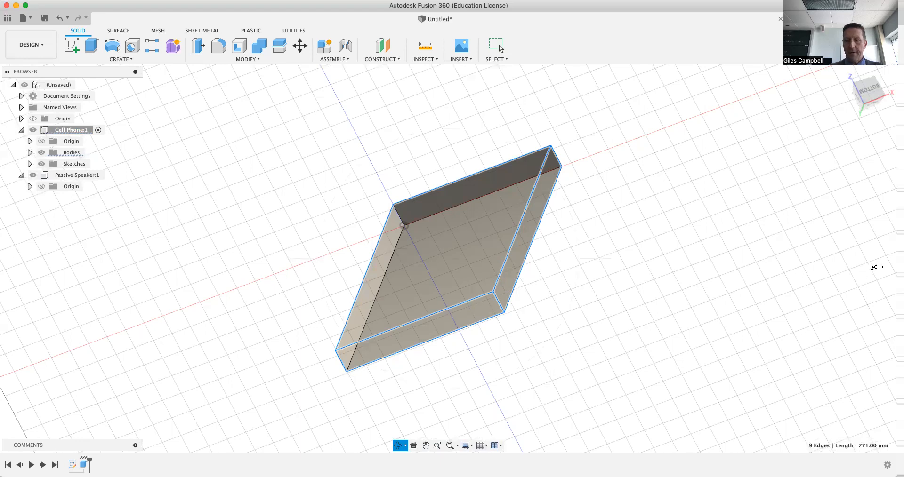
key(Escape)
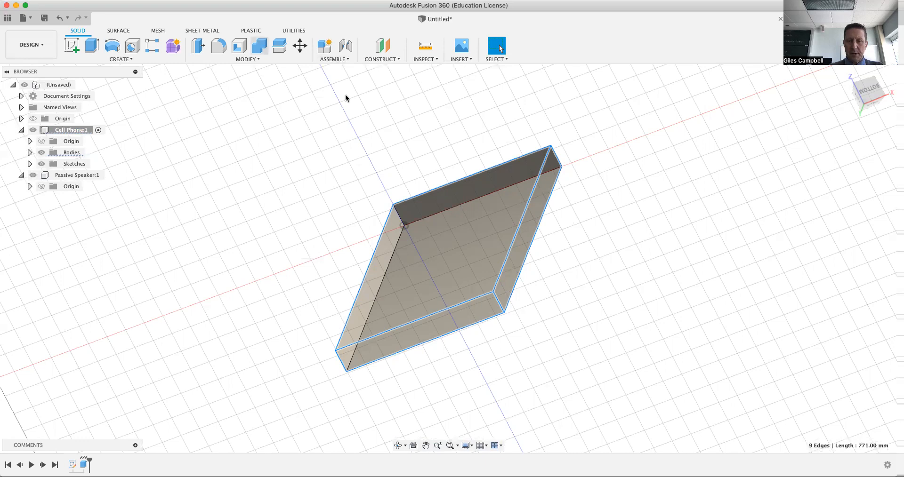
shift+click(399, 216)
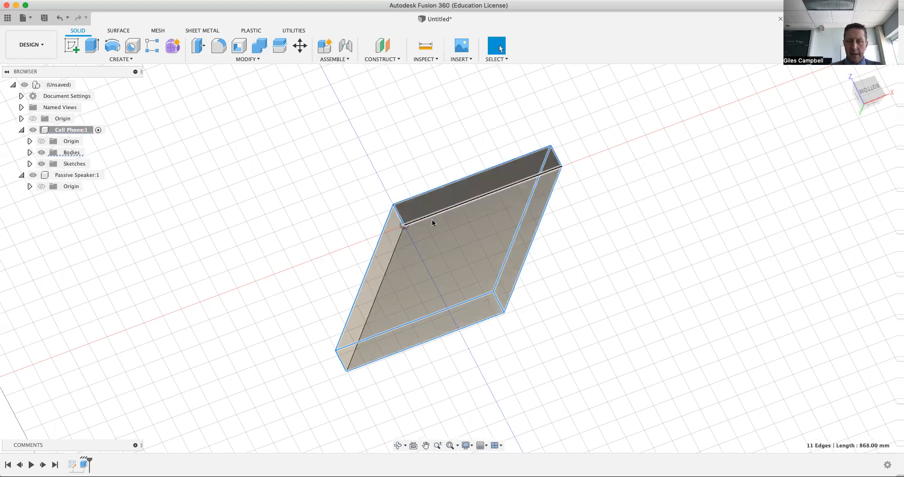
shift+click(393, 256)
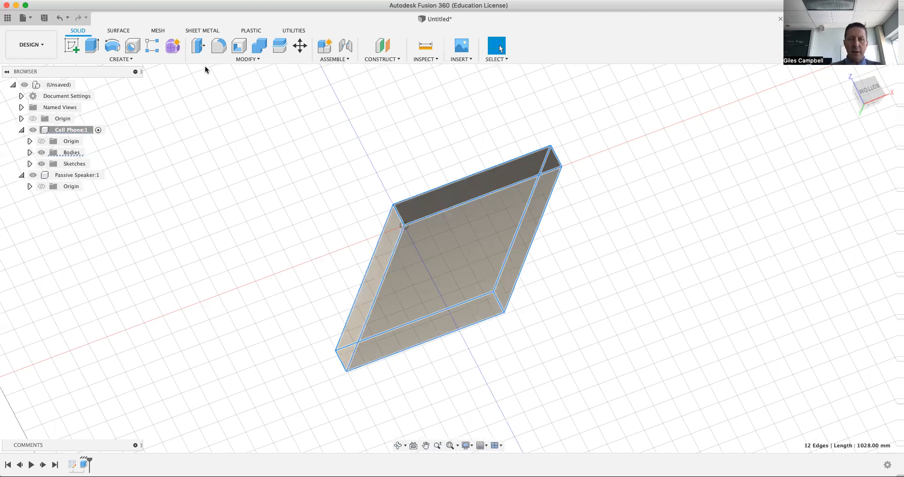
click(218, 46)
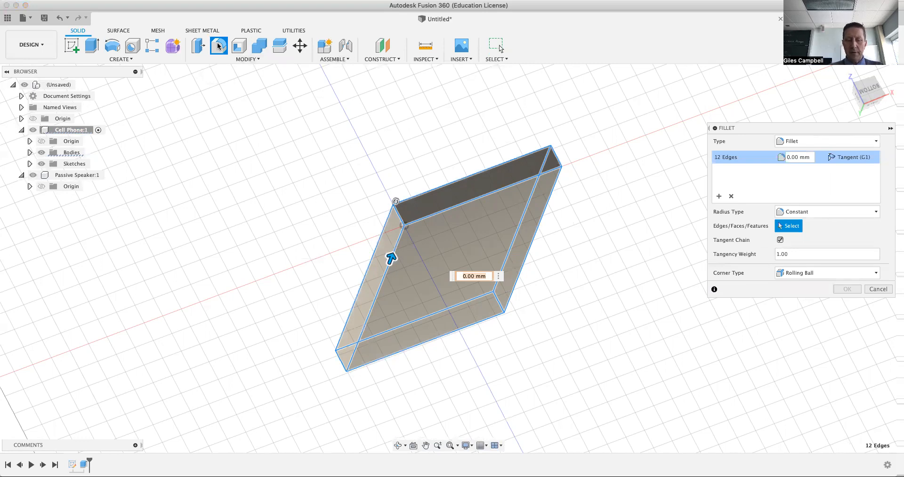
text(5)
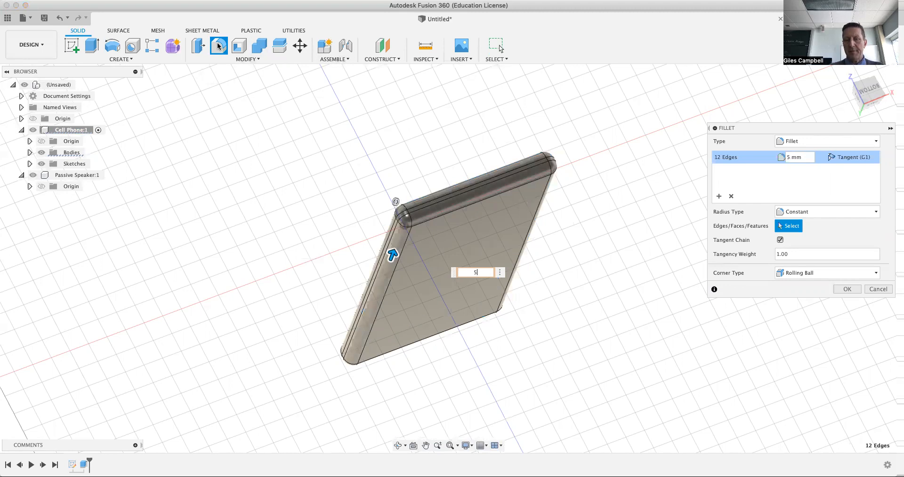
click(851, 291)
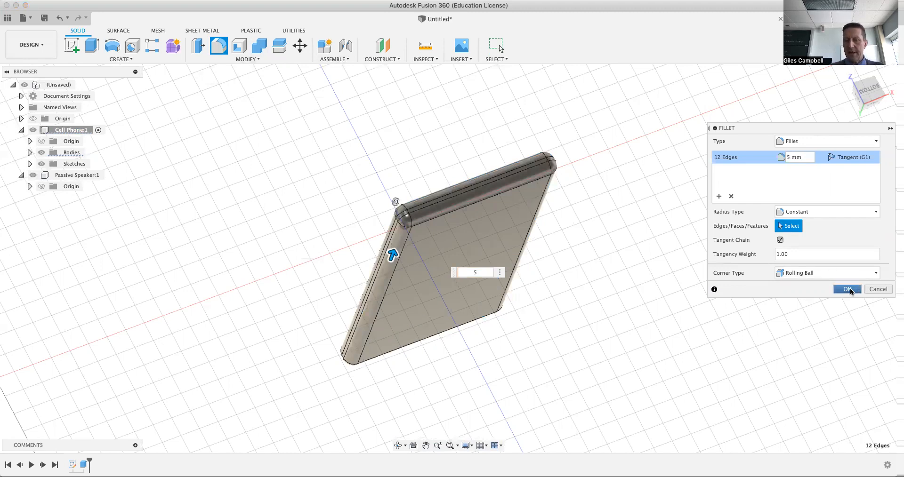
click(850, 291)
Examine the filleted phone body from below, the sides and above, and return to the home view.
click(398, 444)
drag(404, 298, 363, 319)
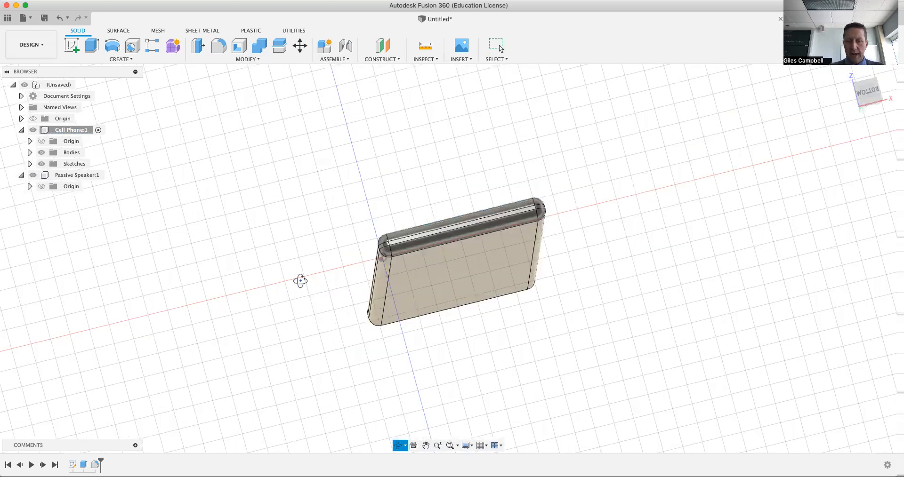
drag(258, 262, 247, 244)
drag(270, 188, 232, 180)
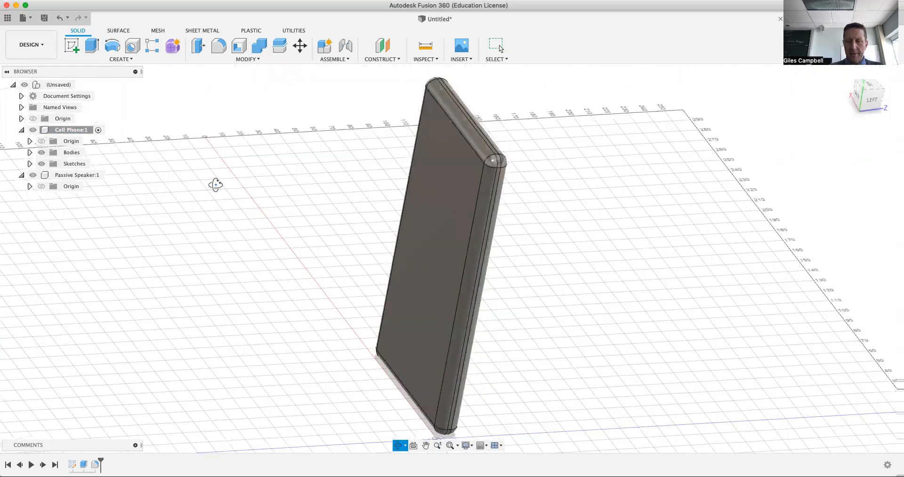
drag(158, 162, 139, 163)
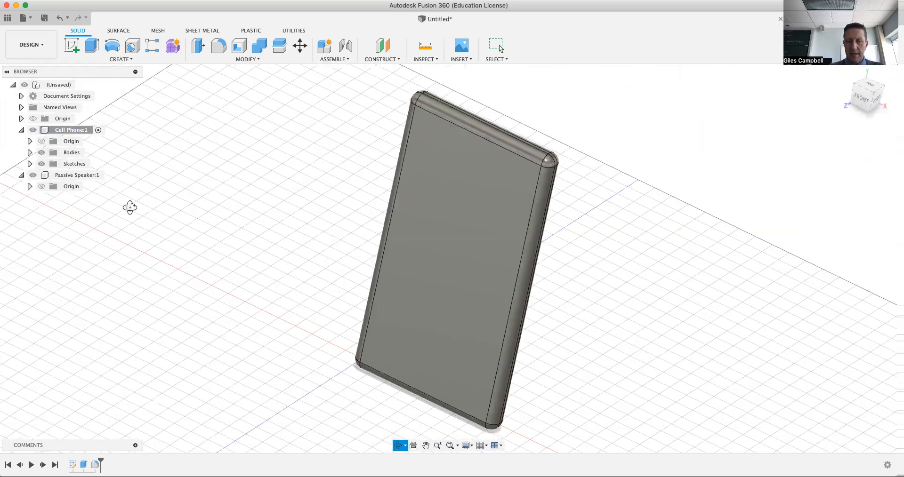
drag(692, 190, 828, 228)
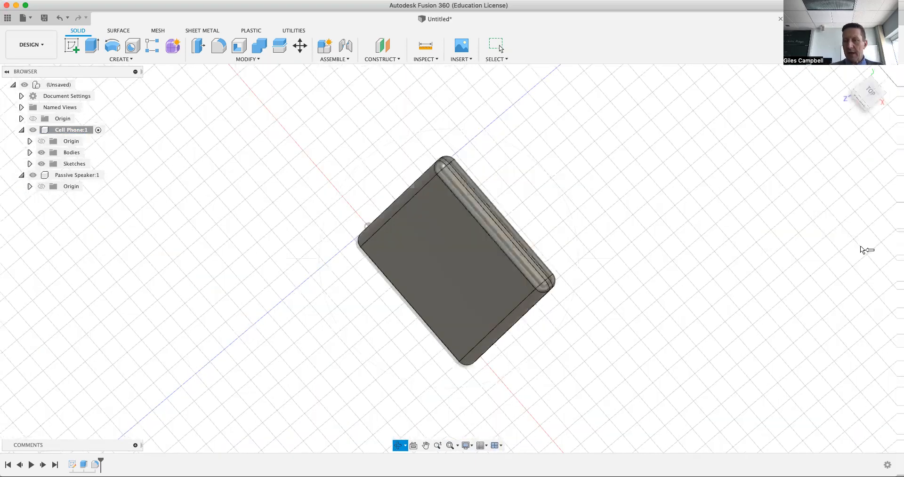
key(Escape)
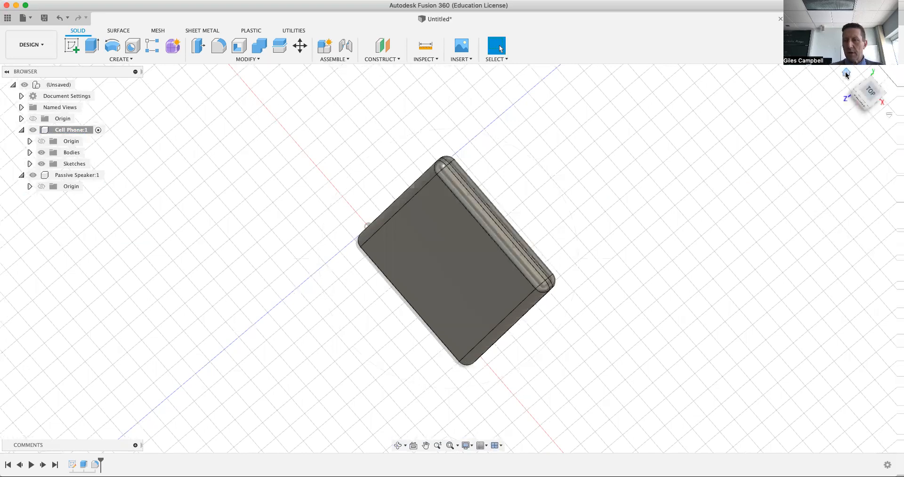
click(846, 73)
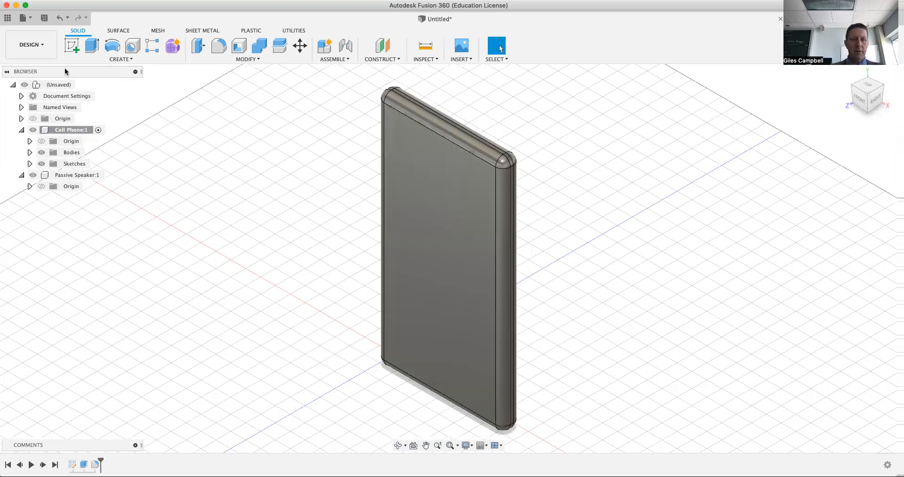
click(44, 18)
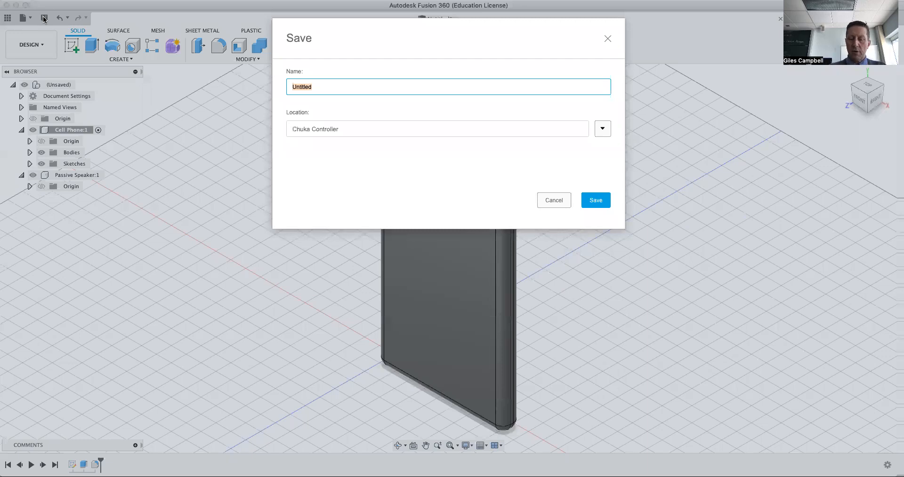
text(Pass)
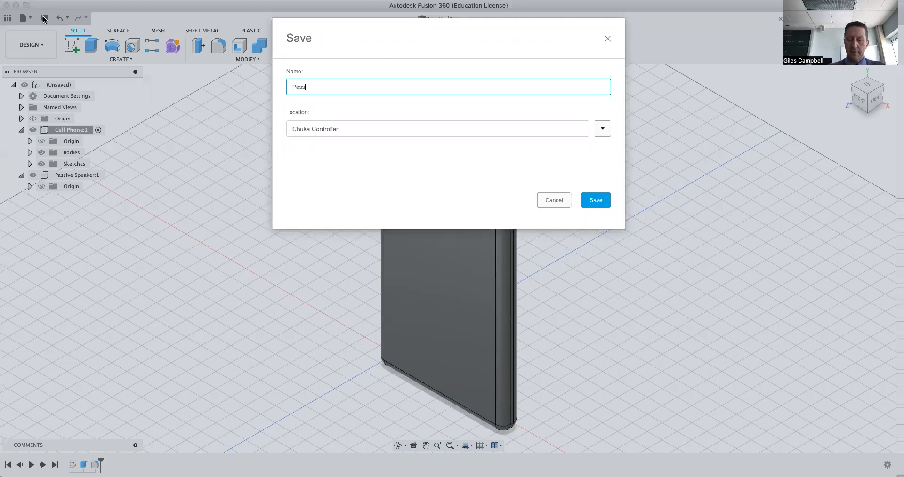
text(ive Speaker )
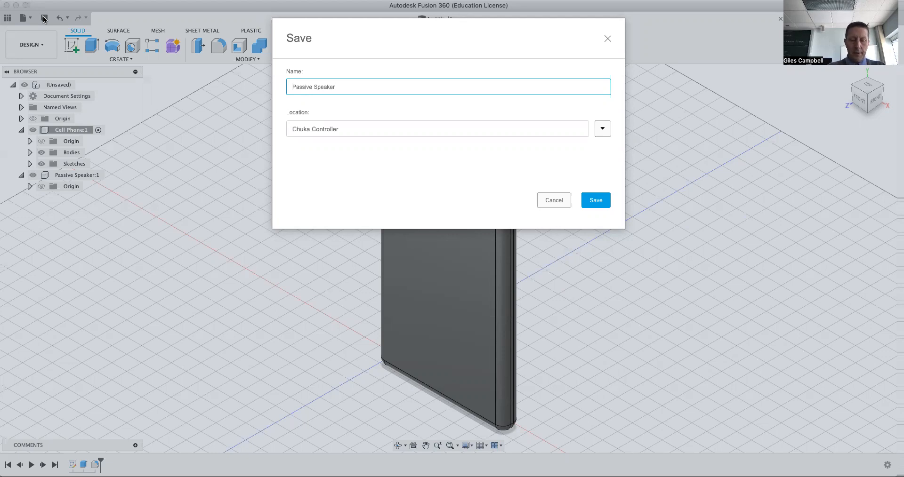
text(#1)
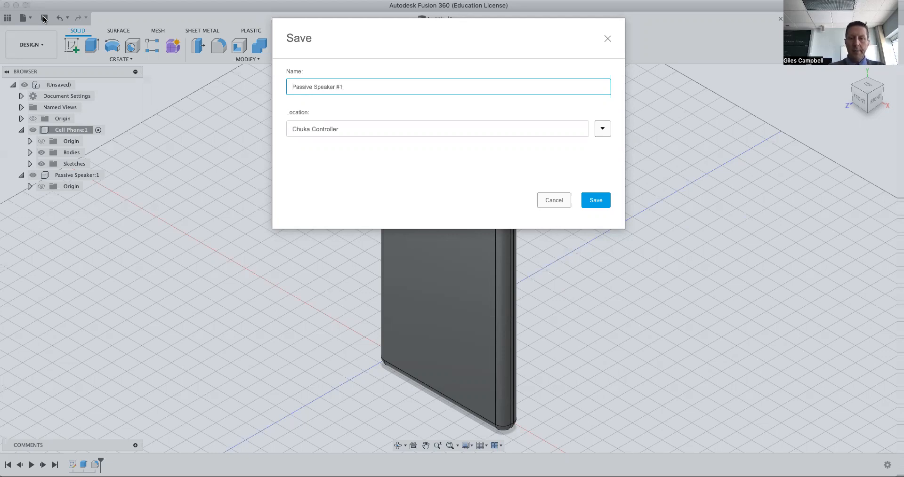
click(602, 130)
click(312, 373)
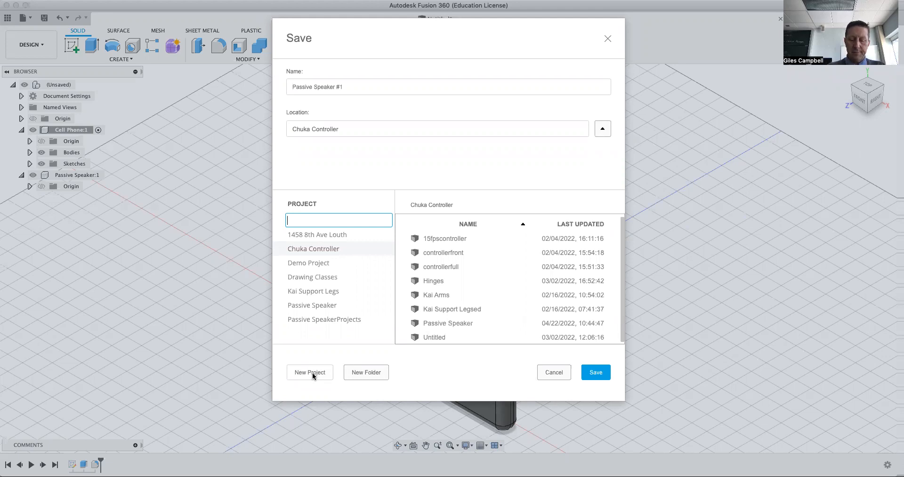
text(Class P)
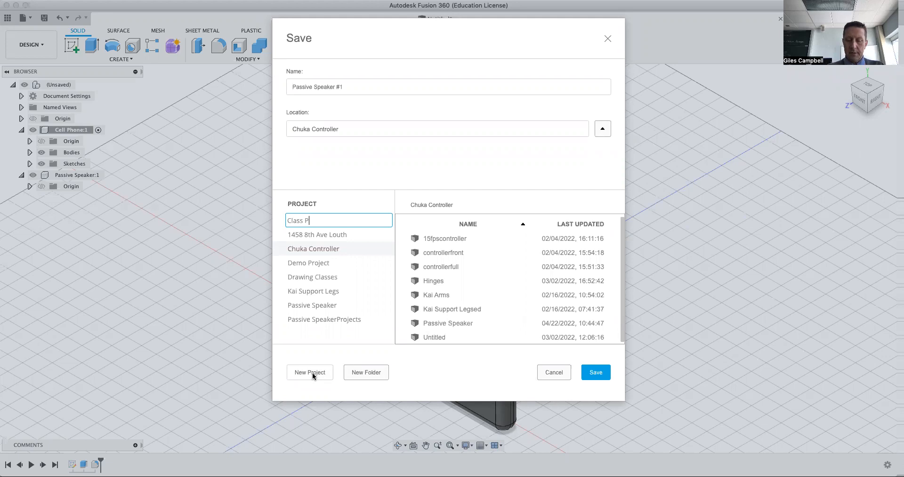
text(roject)
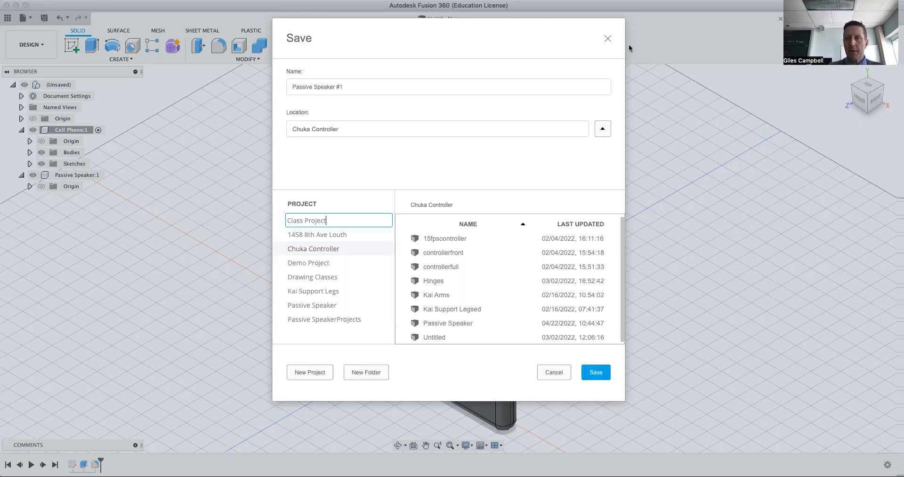
click(607, 39)
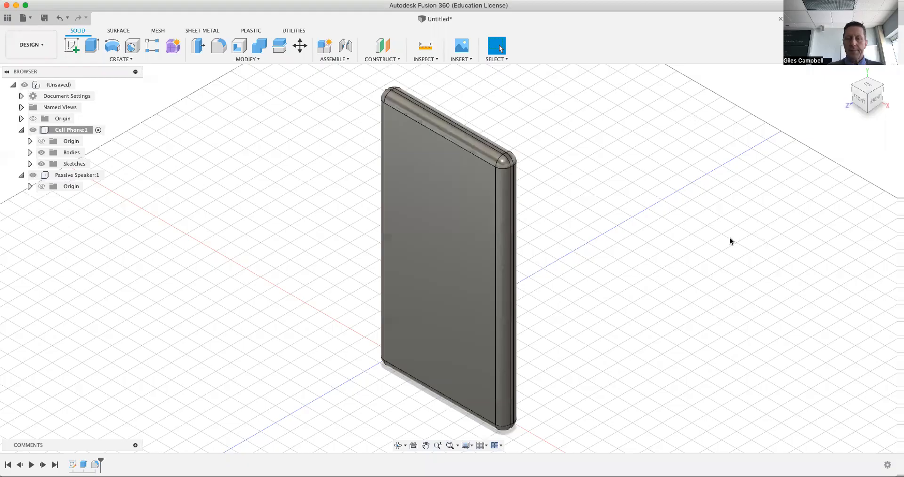